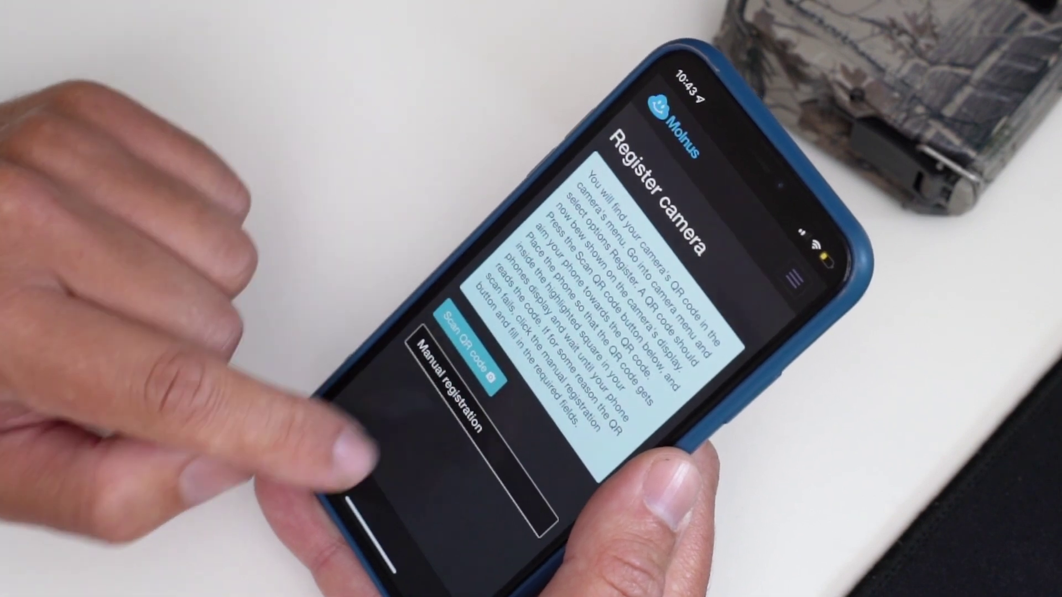
Choose BG310-M as the camera model in the Molnus manual registration form
{"action": "scroll", "coordinate": [367, 389], "scroll_direction": "down", "scroll_amount": 5}
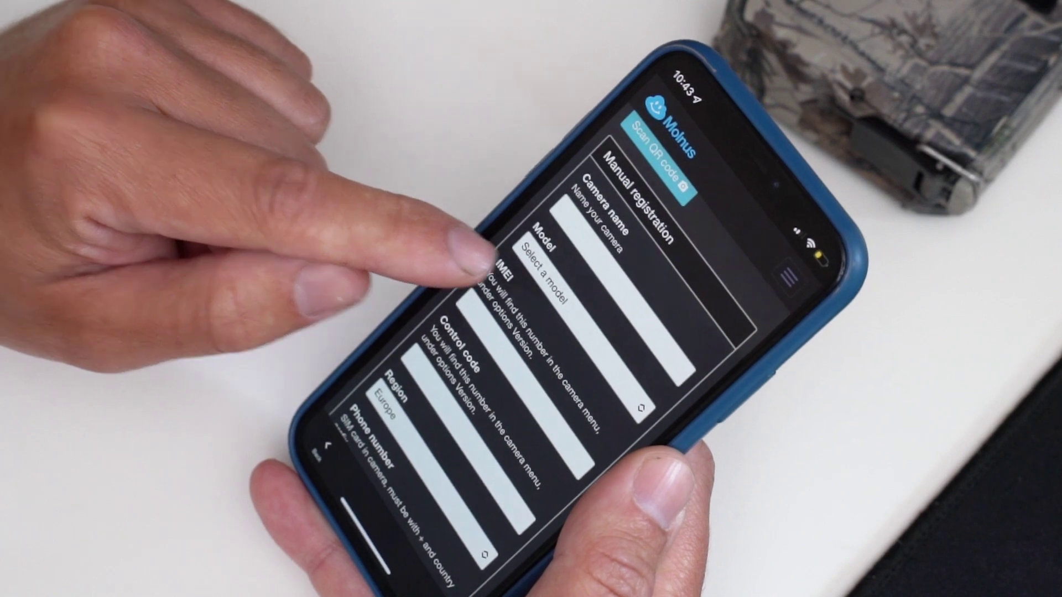
{"action": "left_click", "coordinate": [534, 265]}
{"action": "left_click", "coordinate": [547, 232]}
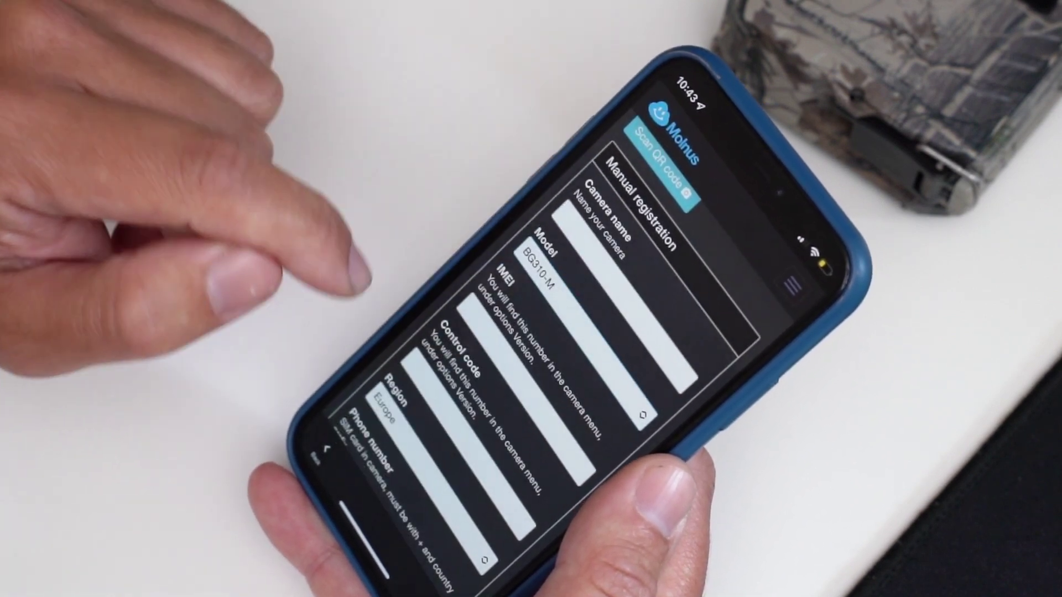
Examine the IMEI, control code, region and phone number fields of the manual registration form
{"action": "scroll", "coordinate": [531, 260], "scroll_direction": "down", "scroll_amount": 2}
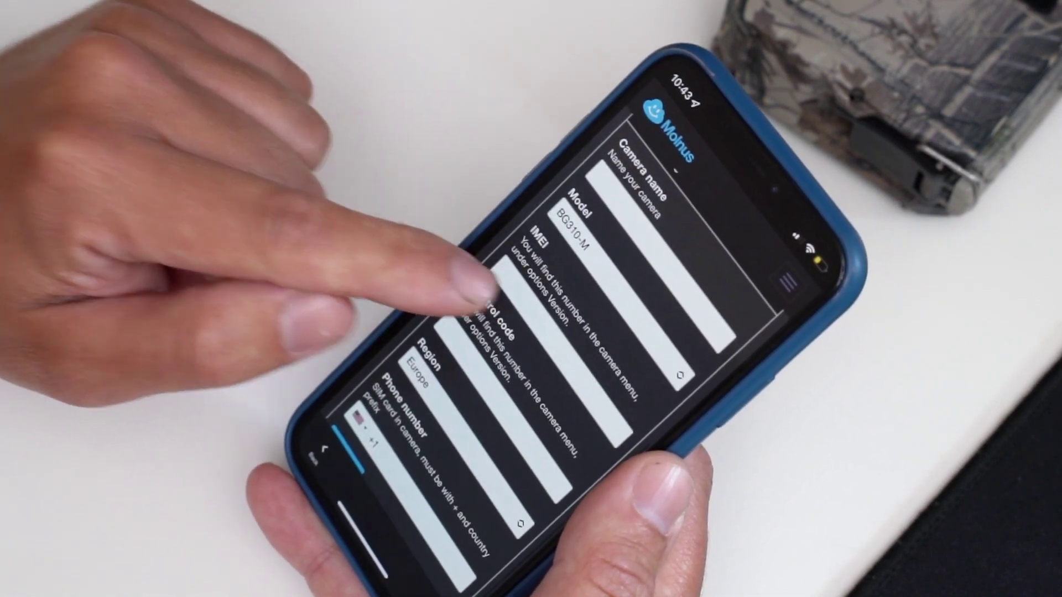
{"action": "left_click", "coordinate": [495, 279]}
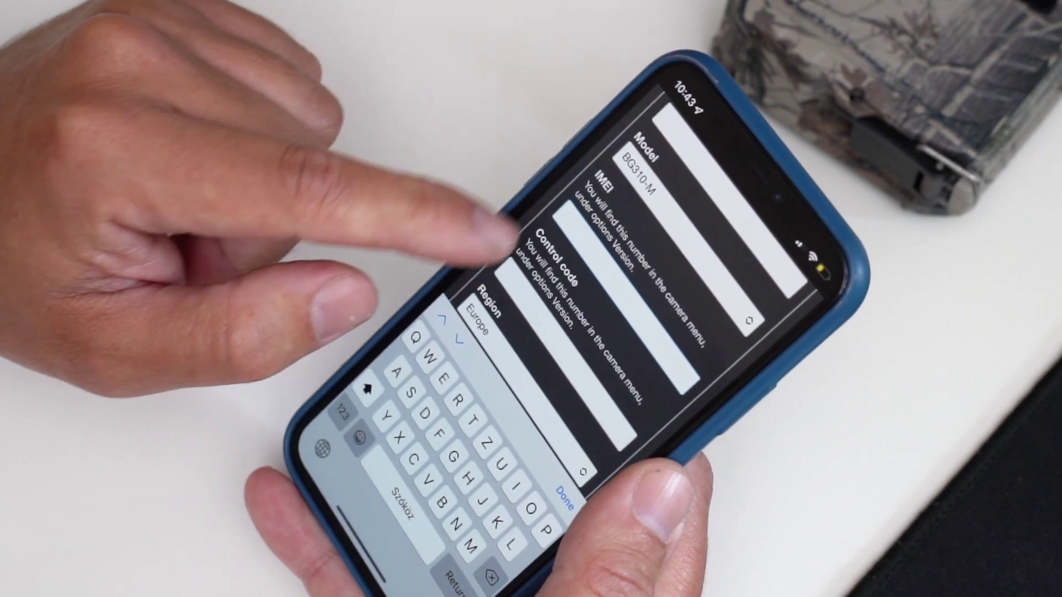
{"action": "left_click", "coordinate": [511, 282]}
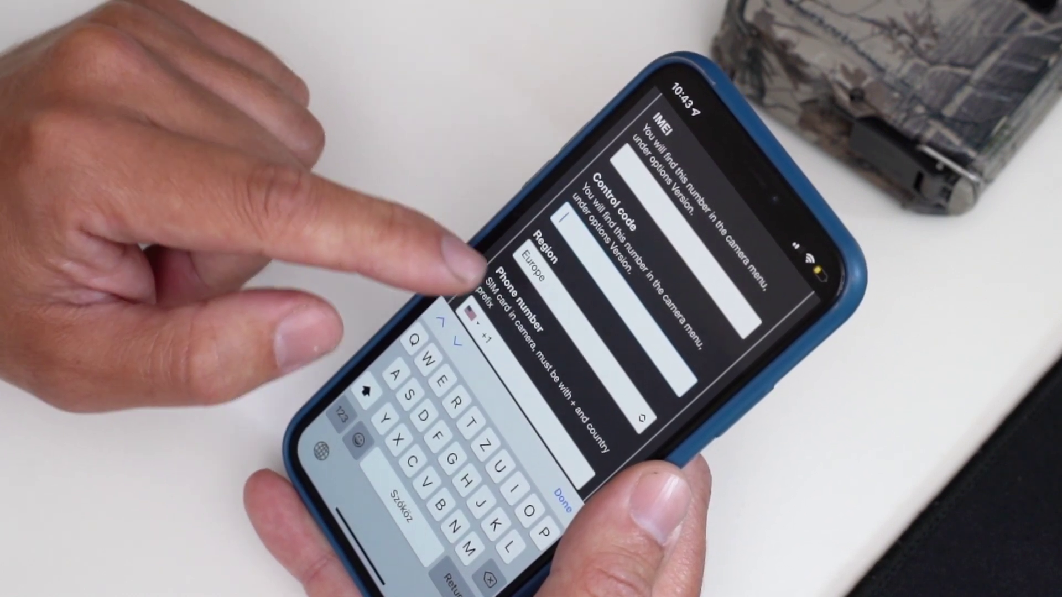
{"action": "scroll", "coordinate": [470, 265], "scroll_direction": "down", "scroll_amount": 2}
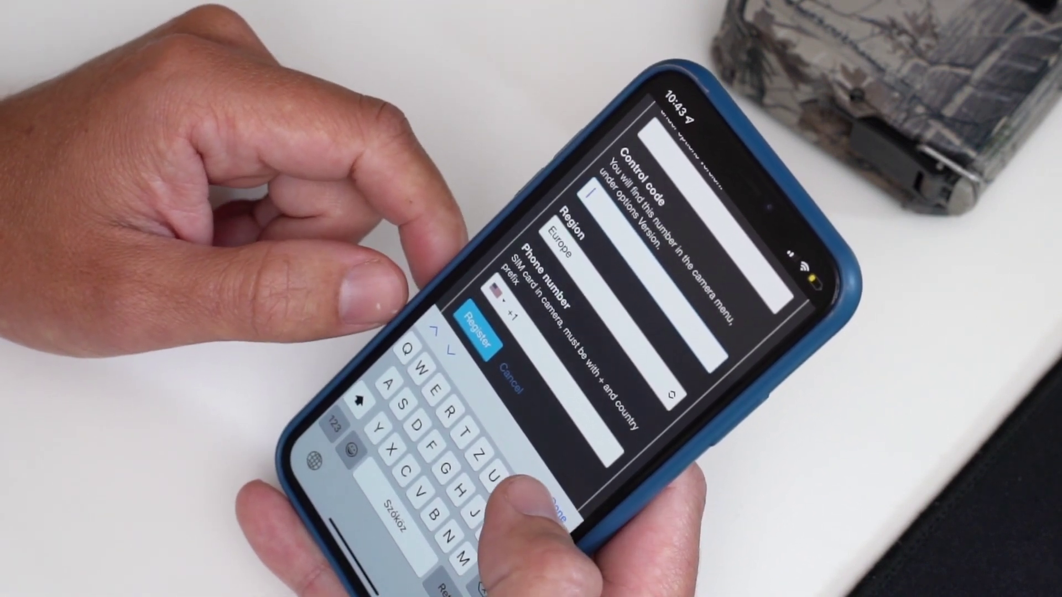
{"action": "left_click", "coordinate": [556, 512]}
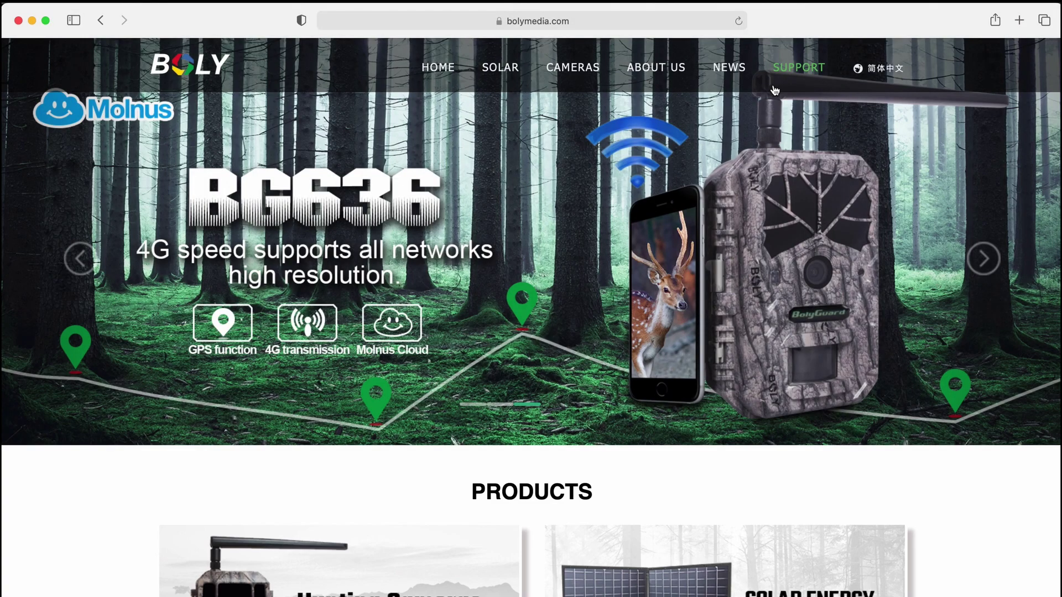
In the web browser, open the BMC CONFIG Tool for Web from the Boly support page's software downloads
{"action": "left_click", "coordinate": [775, 90]}
{"action": "scroll", "coordinate": [579, 171], "scroll_direction": "down", "scroll_amount": 6}
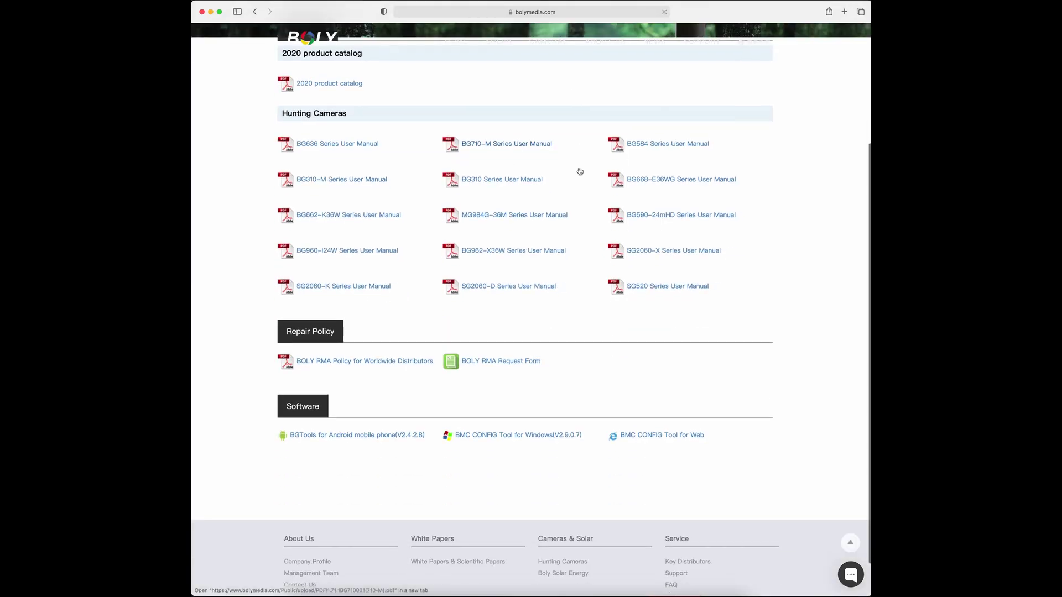
{"action": "scroll", "coordinate": [580, 172], "scroll_direction": "down", "scroll_amount": 2}
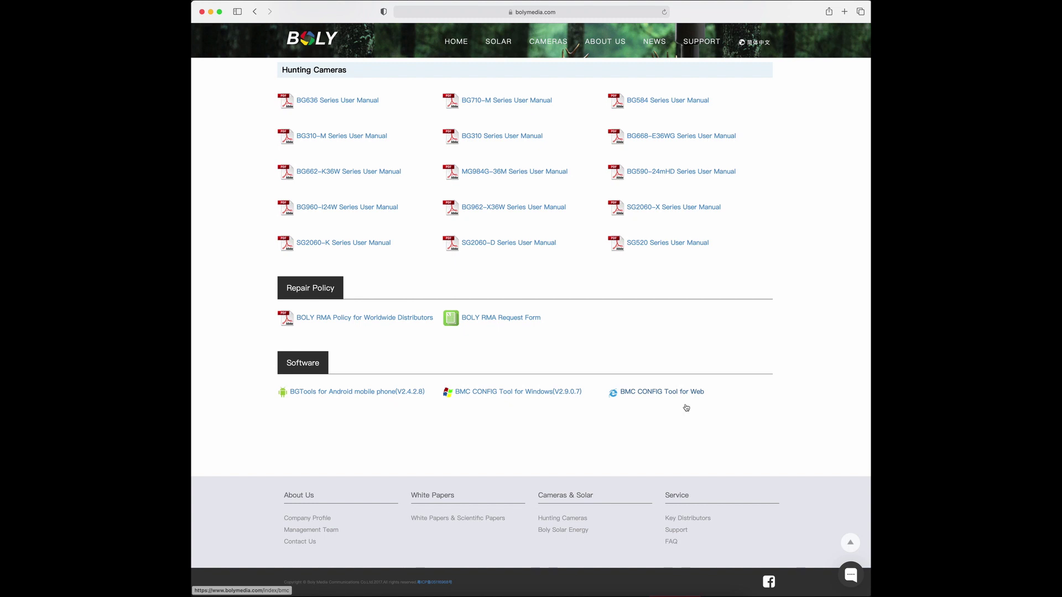
{"action": "left_click", "coordinate": [662, 393]}
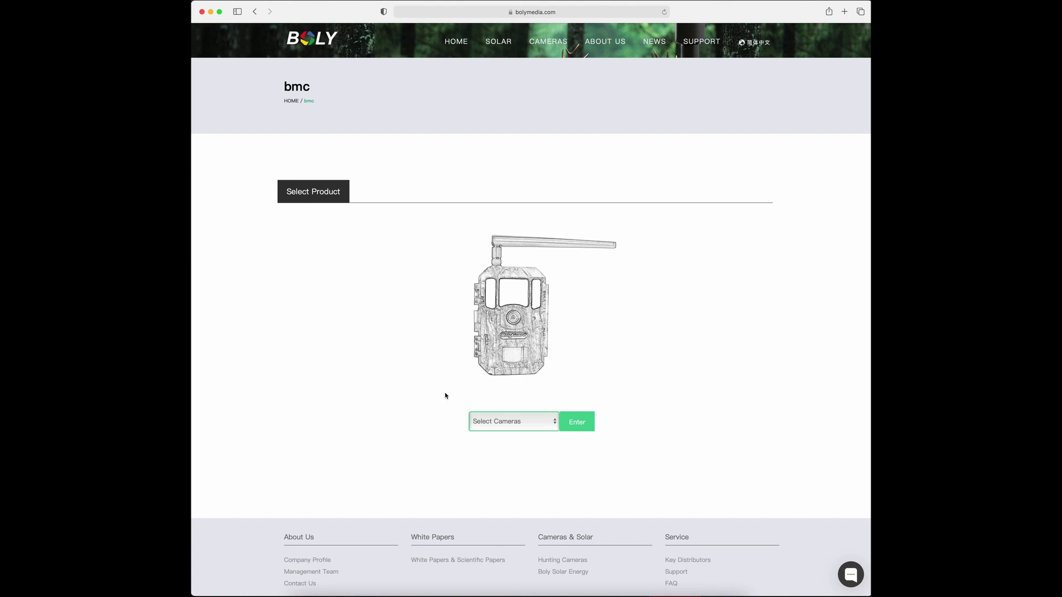
Select the BG310M camera as the product and enter its configuration page
{"action": "left_click", "coordinate": [539, 423]}
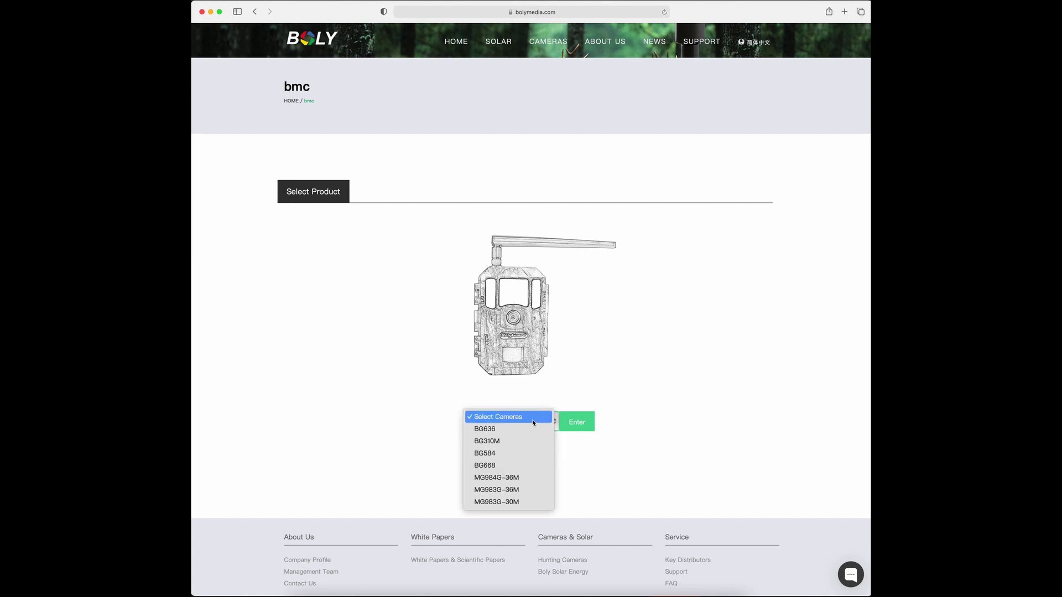
{"action": "left_click", "coordinate": [505, 446]}
{"action": "left_click", "coordinate": [574, 424]}
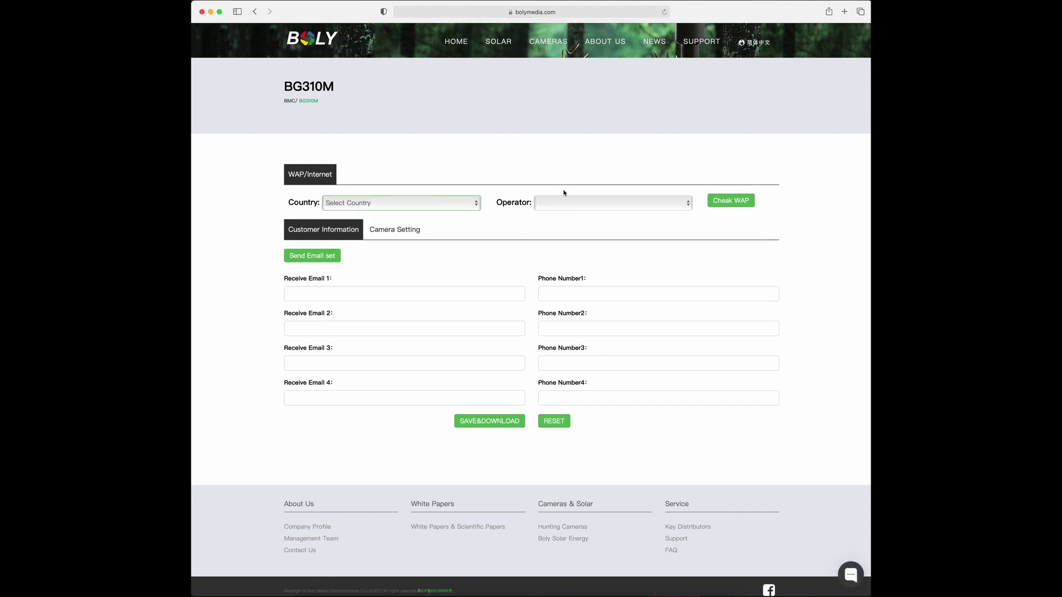
Set the WAP/Internet country to Hungary and the operator to T-Mobile
{"action": "left_click", "coordinate": [413, 204]}
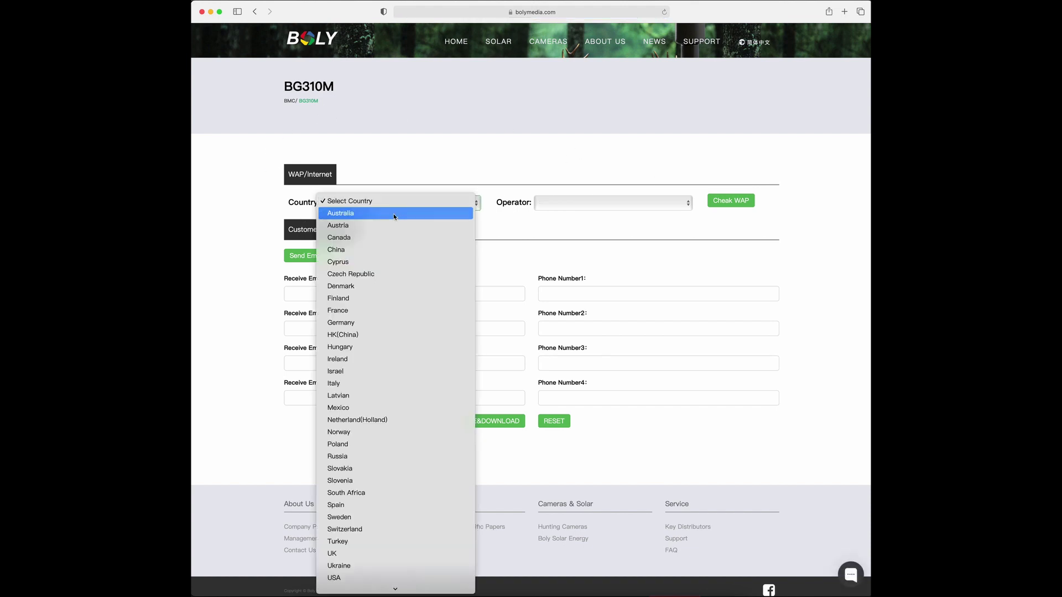
{"action": "left_click", "coordinate": [366, 348]}
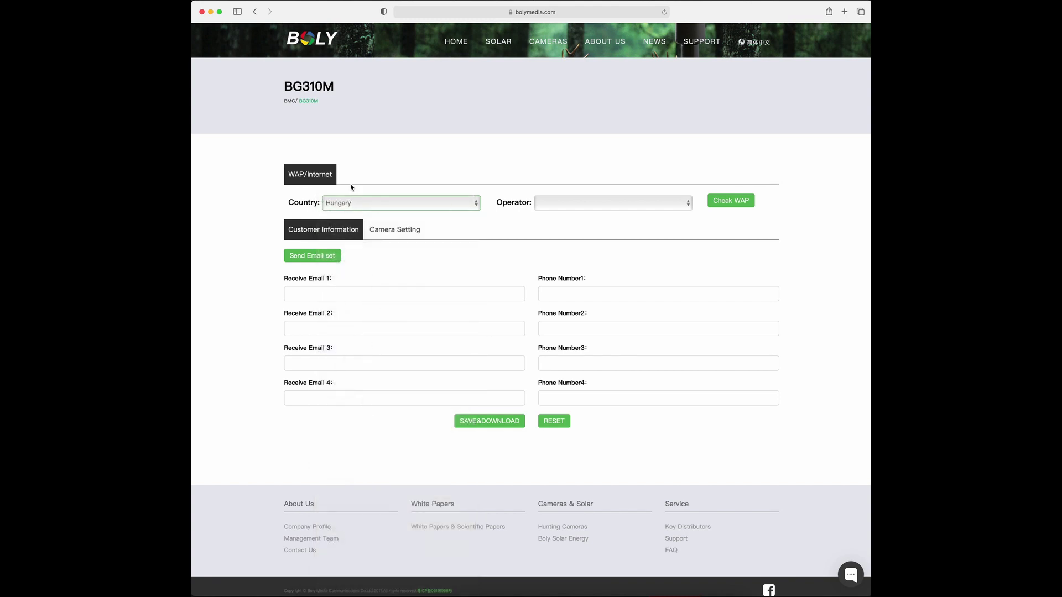
{"action": "left_click", "coordinate": [561, 206]}
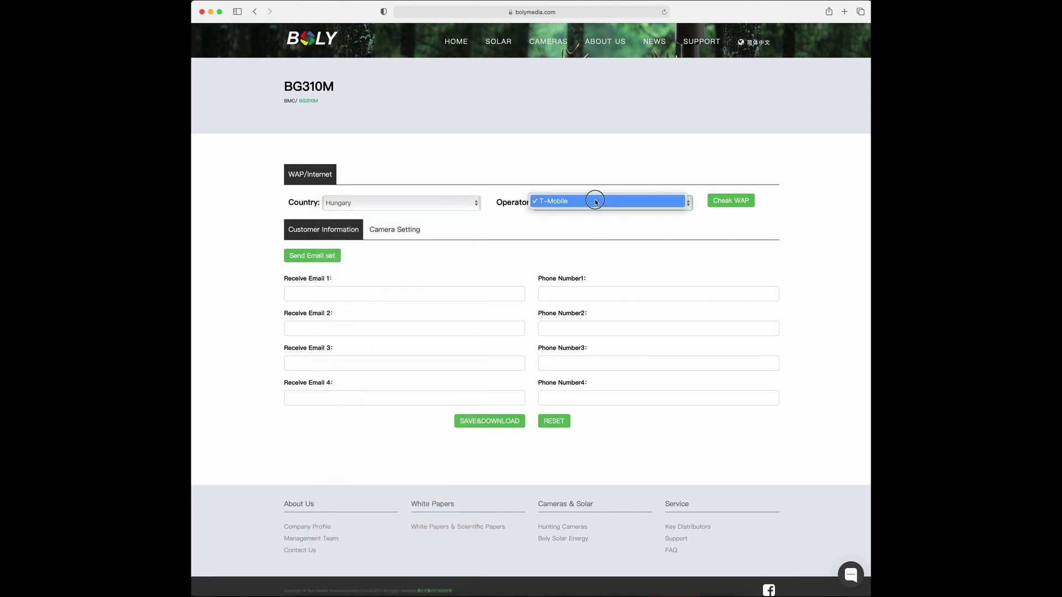
{"action": "left_click", "coordinate": [577, 184]}
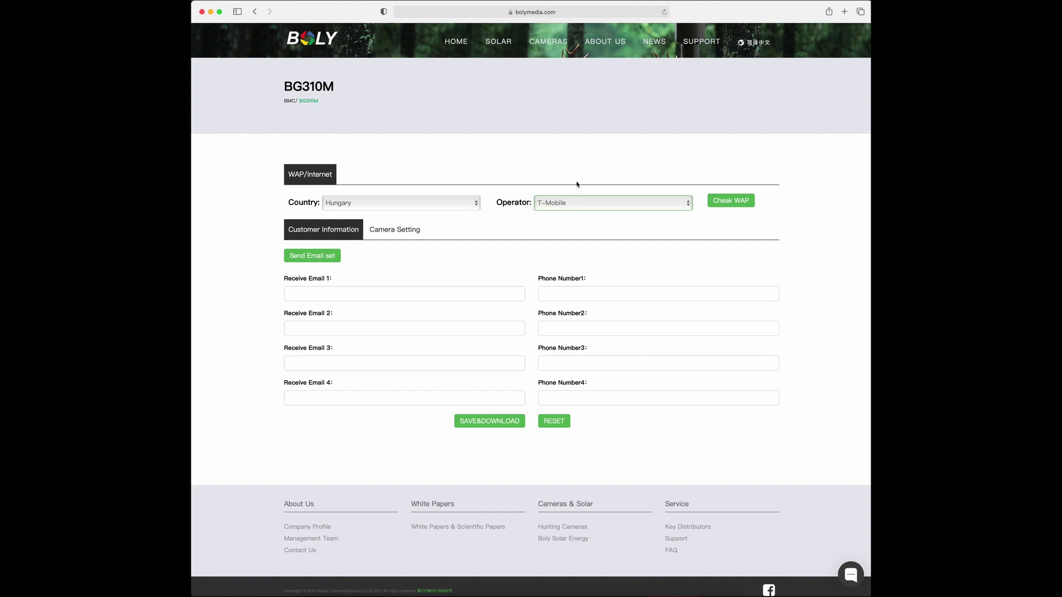
Open the operator's WAP check and review its WAP values and Internet fields
{"action": "left_click", "coordinate": [729, 203]}
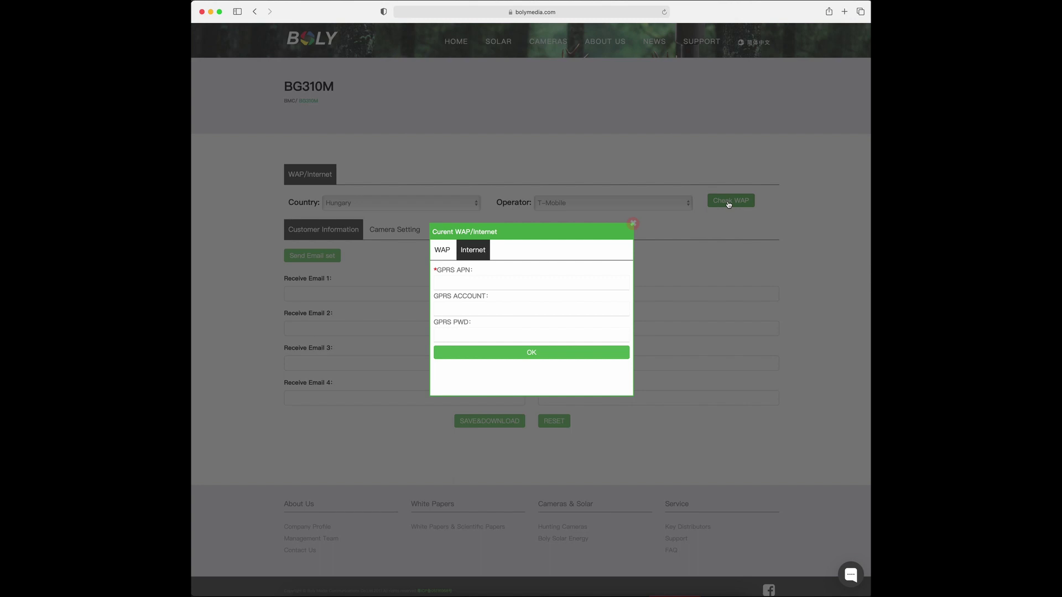
{"action": "left_click", "coordinate": [443, 250]}
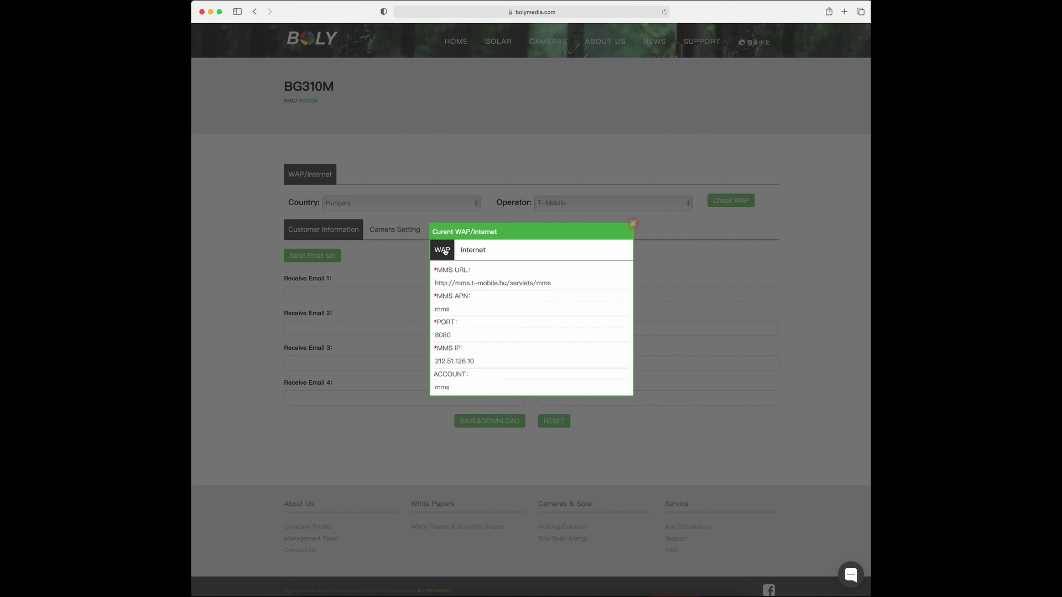
{"action": "left_click", "coordinate": [468, 250]}
{"action": "left_click", "coordinate": [442, 250]}
{"action": "scroll", "coordinate": [472, 301], "scroll_direction": "down", "scroll_amount": 5}
{"action": "scroll", "coordinate": [472, 301], "scroll_direction": "up", "scroll_amount": 4}
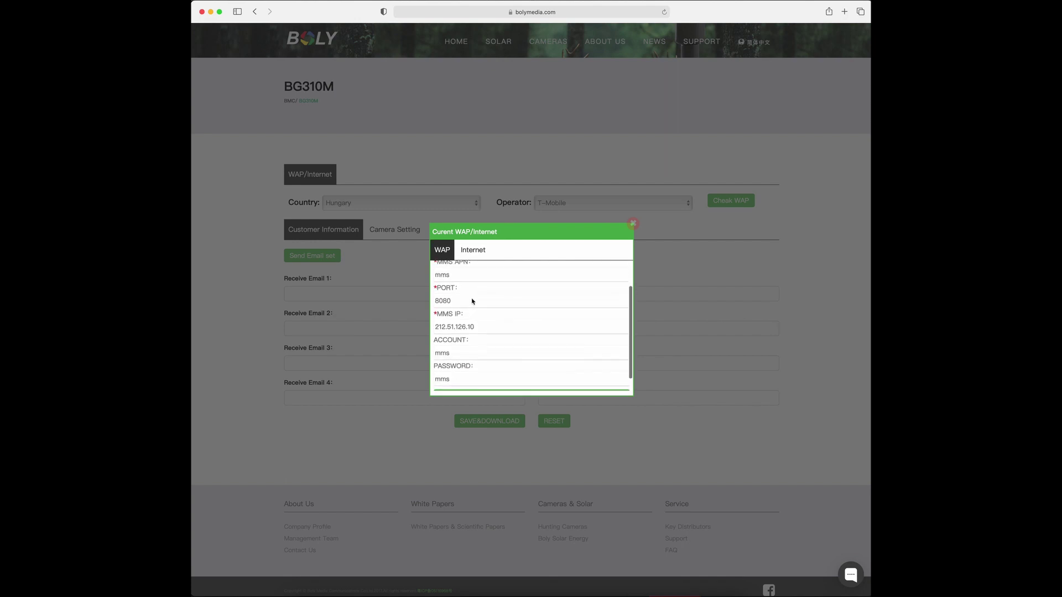
{"action": "left_click", "coordinate": [475, 251]}
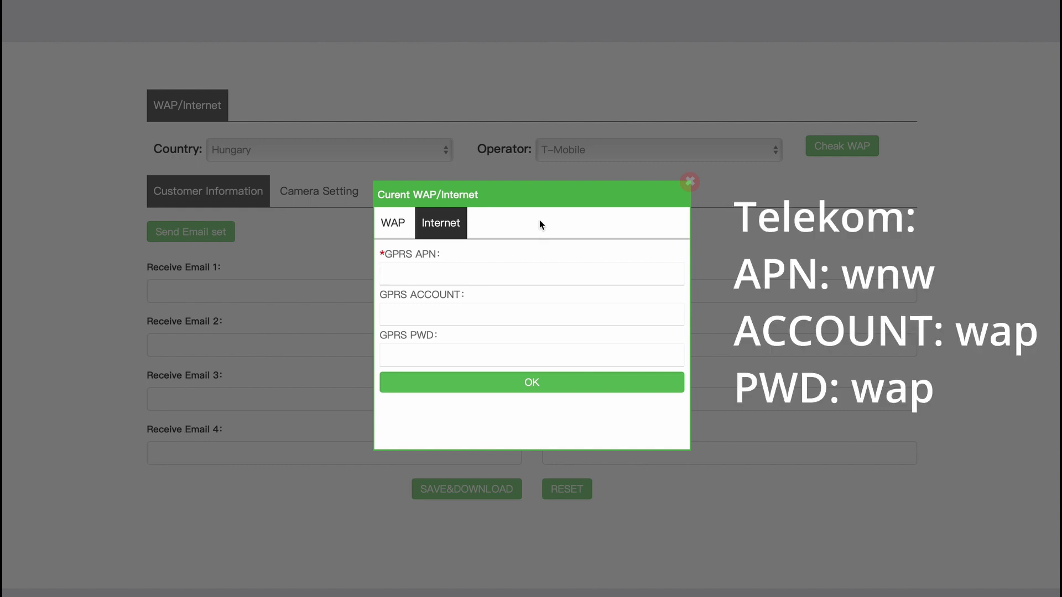
Enter wnw as the GPRS APN and wap as the GPRS account, and fill in the GPRS password
{"action": "type", "text": "wnw"}
{"action": "key", "text": "Tab"}
{"action": "type", "text": "wap"}
{"action": "key", "text": "Tab"}
{"action": "type", "text": "wap"}
Clear the GPRS password, account and APN fields in the Internet settings
{"action": "left_click_drag", "start_coordinate": [402, 355], "coordinate": [367, 350]}
{"action": "key", "text": "BackSpace"}
{"action": "left_click_drag", "start_coordinate": [446, 310], "coordinate": [360, 308]}
{"action": "key", "text": "BackSpace"}
{"action": "left_click", "coordinate": [430, 271]}
{"action": "key", "text": "BackSpace"}
{"action": "key", "text": "BackSpace"}
{"action": "key", "text": "BackSpace"}
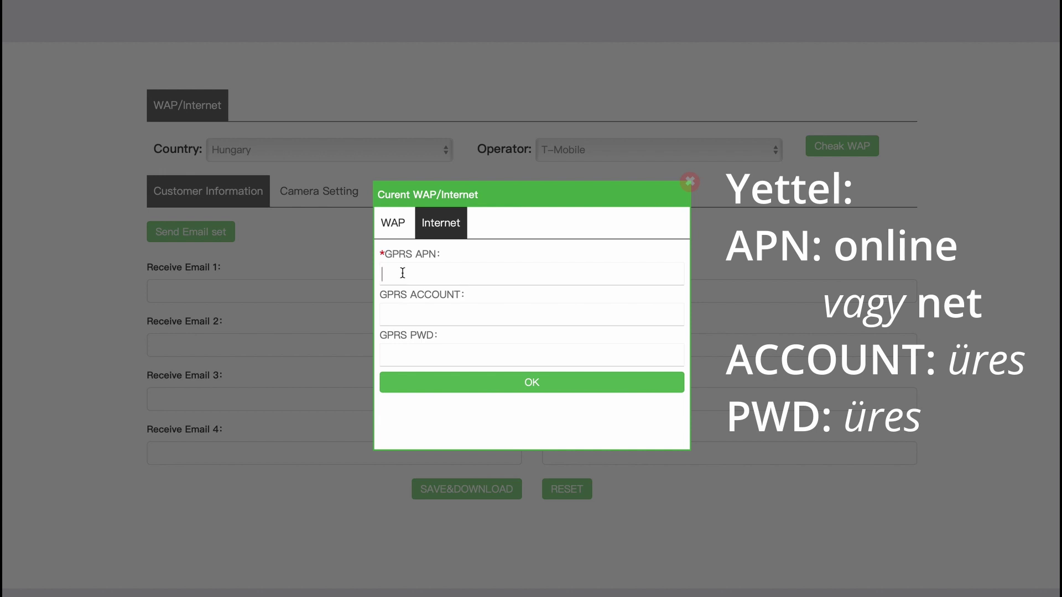
Try online, net and internet.vodafone.net in turn as the GPRS APN
{"action": "type", "text": "online"}
{"action": "double_click", "coordinate": [396, 274]}
{"action": "type", "text": "net"}
{"action": "left_click_drag", "start_coordinate": [398, 276], "coordinate": [375, 279]}
{"action": "key", "text": "BackSpace"}
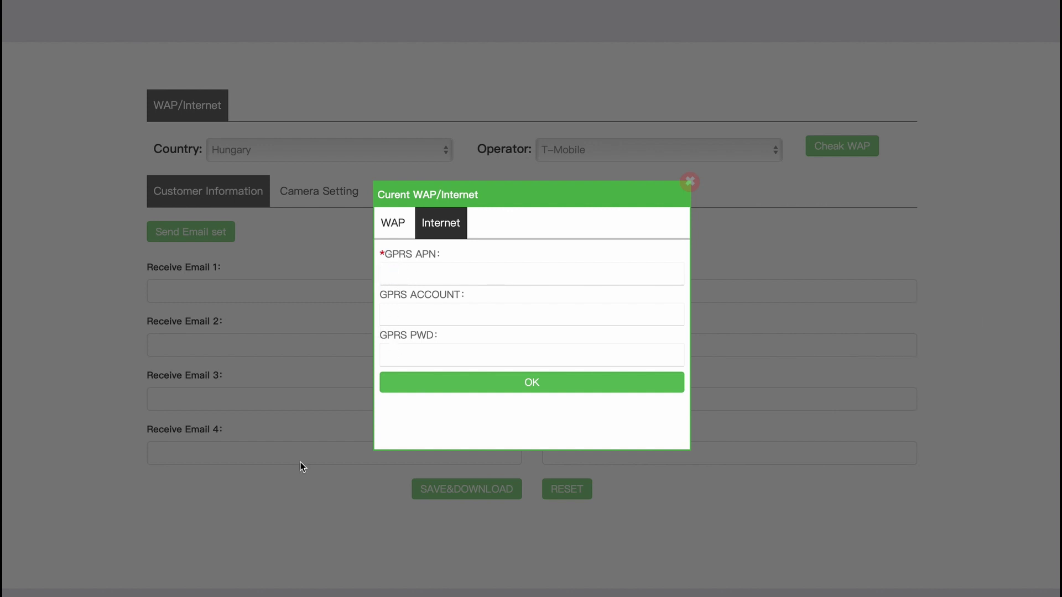
{"action": "type", "text": "inte"}
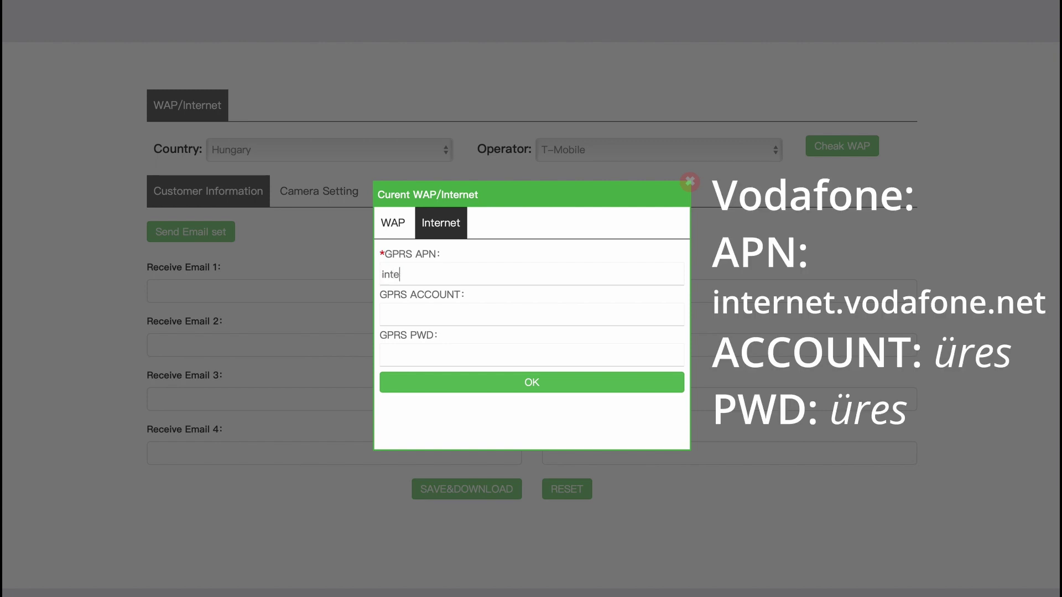
{"action": "type", "text": "rnet.vodafone.net"}
Set the GPRS APN to wnw and the account to wap, fill in the GPRS password, and confirm the Internet settings
{"action": "left_click_drag", "start_coordinate": [485, 275], "coordinate": [363, 271]}
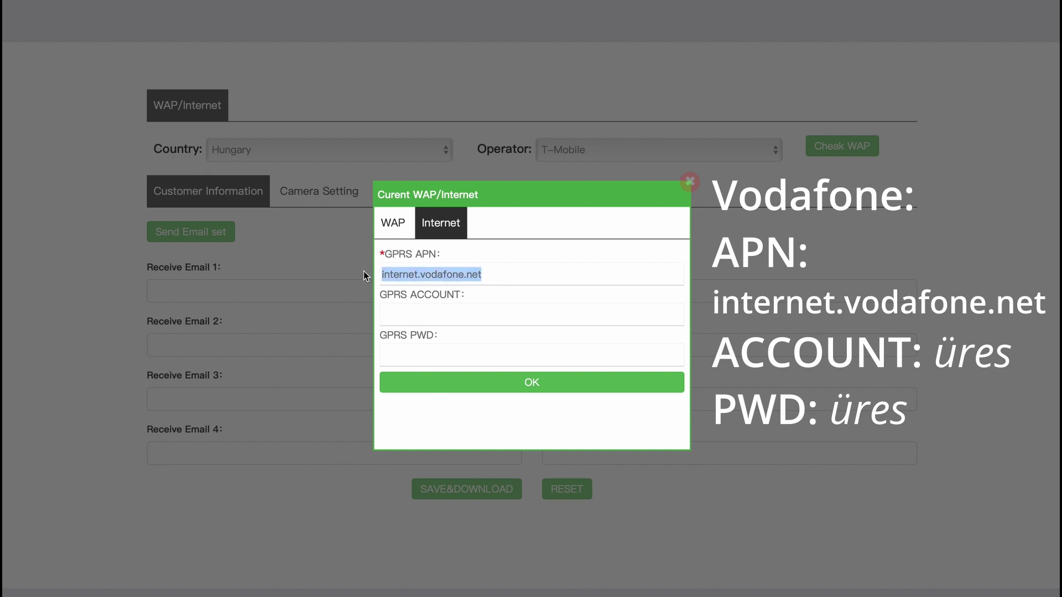
{"action": "type", "text": "wnw"}
{"action": "key", "text": "Tab"}
{"action": "type", "text": "wap"}
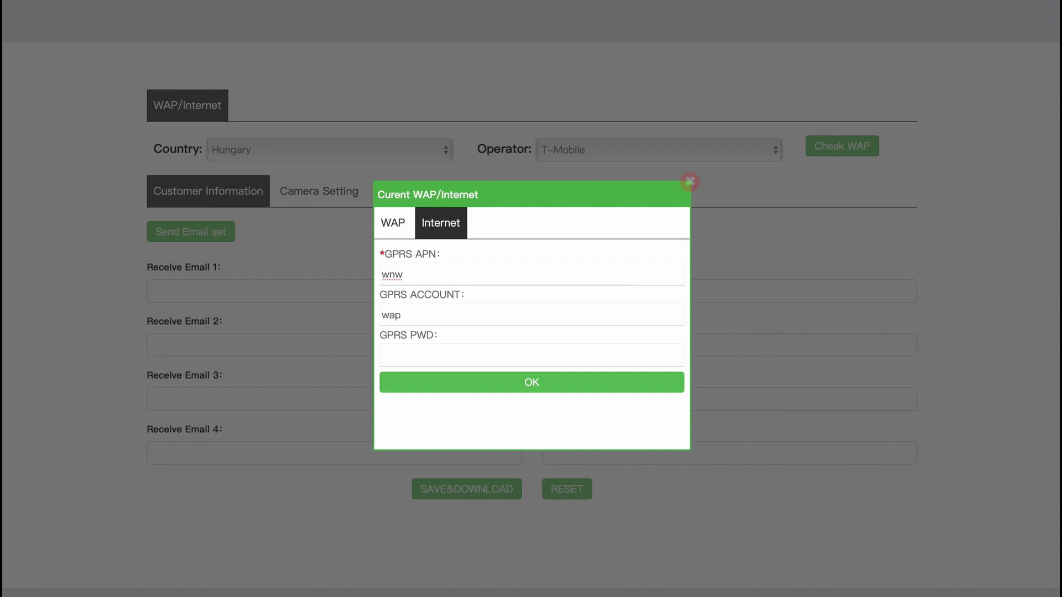
{"action": "key", "text": "Tab"}
{"action": "type", "text": "wap"}
{"action": "left_click", "coordinate": [526, 383]}
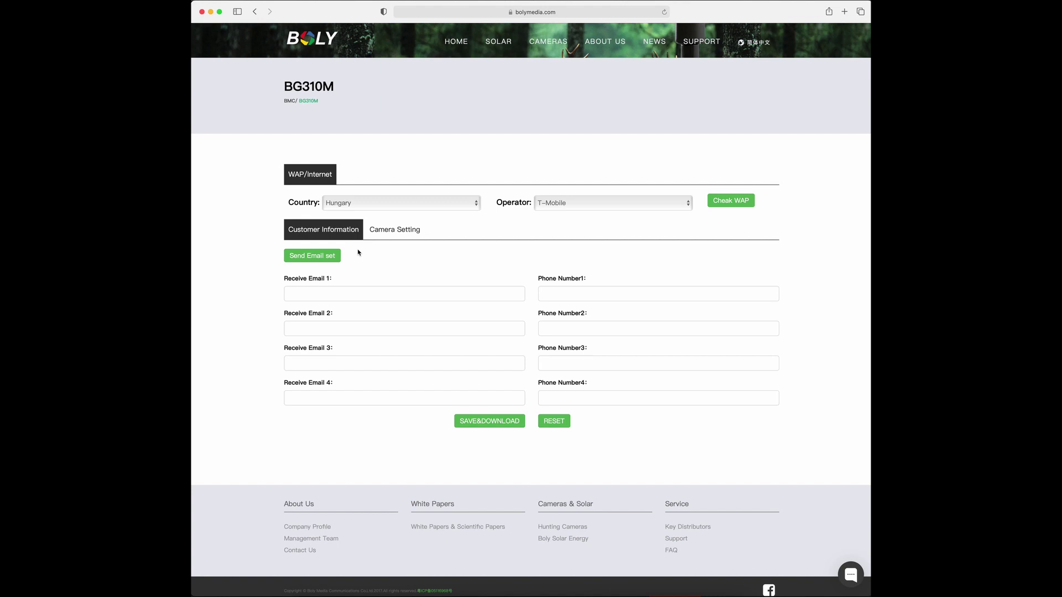
{"action": "scroll", "coordinate": [420, 249], "scroll_direction": "down", "scroll_amount": 1}
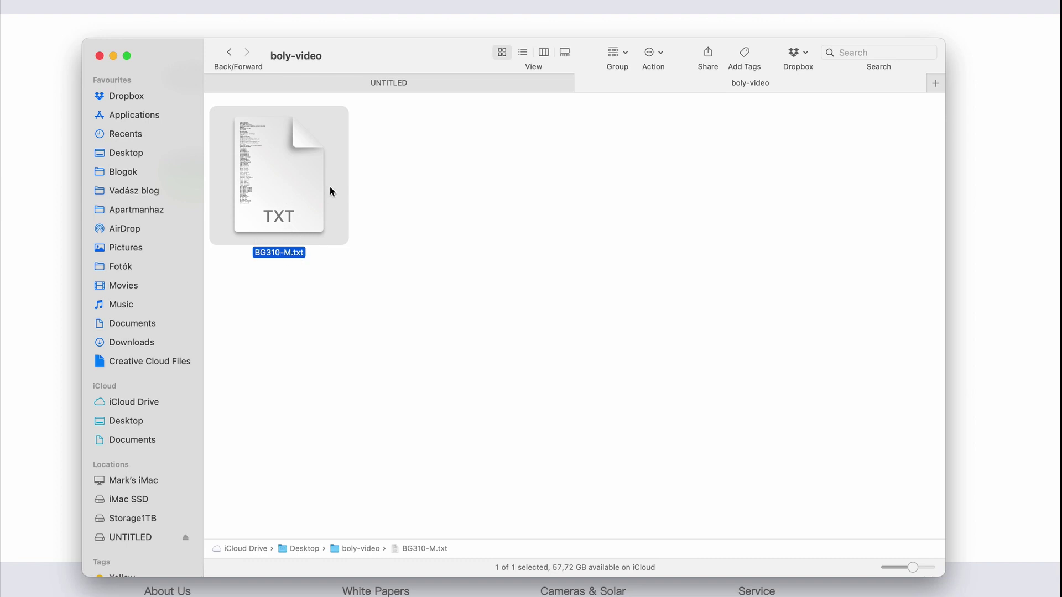
In Finder, paste the copied BG310-M.txt file into the GSM folder on the UNTITLED drive
{"action": "left_click", "coordinate": [401, 88]}
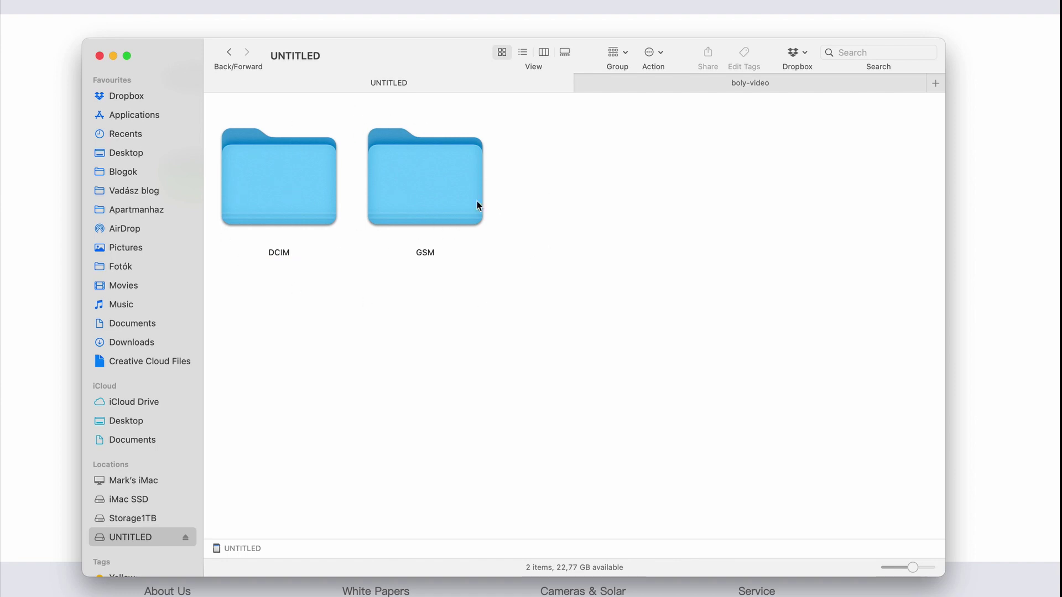
{"action": "double_click", "coordinate": [428, 192]}
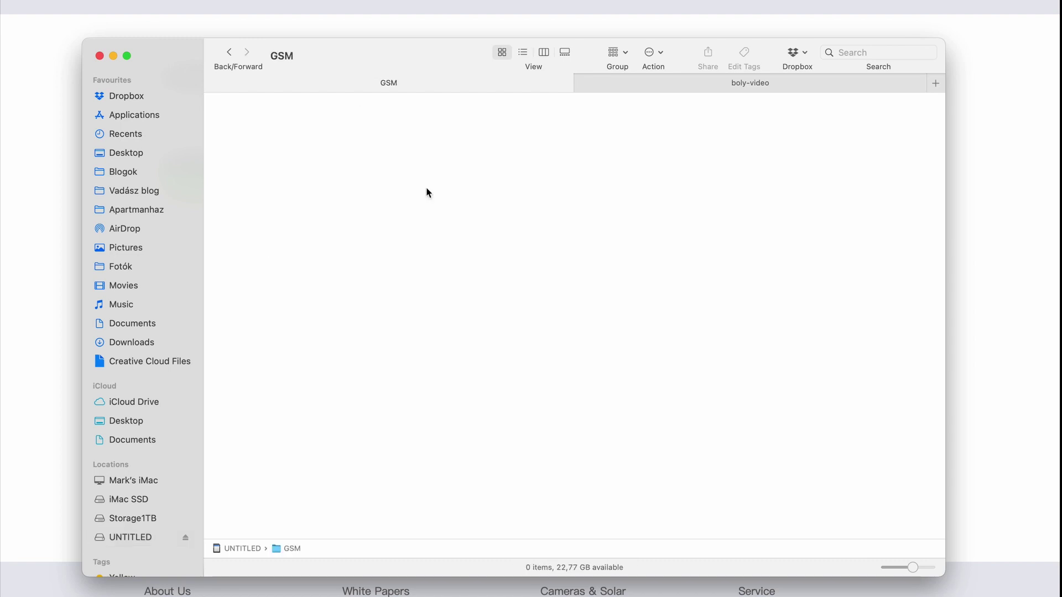
{"action": "key", "text": "super+v"}
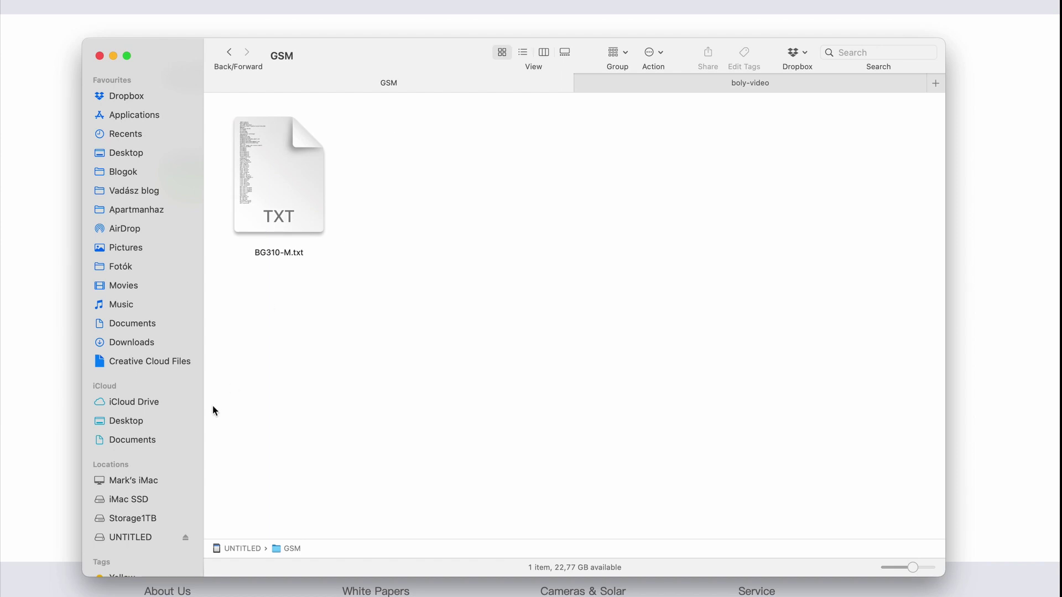